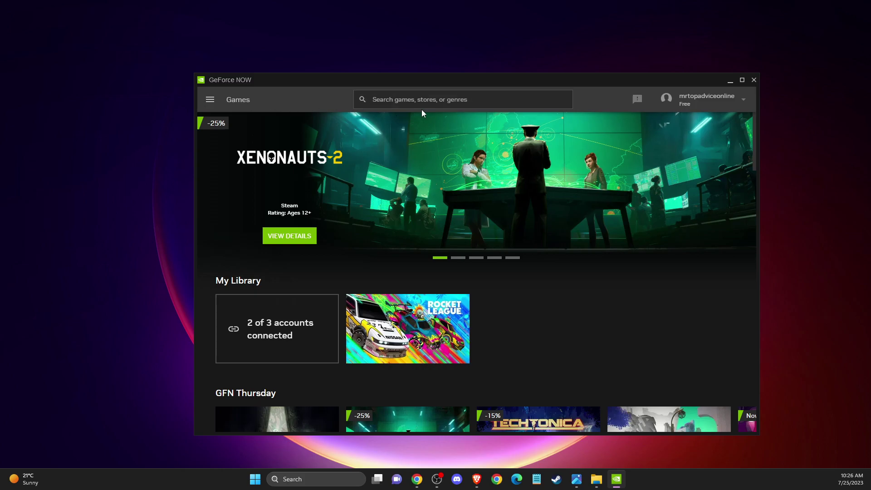
Run the GeForce NOW network test and view details: over 50 Mbps, 0.0% loss, 49 ms latency.
left_click(212, 103)
left_click(234, 167)
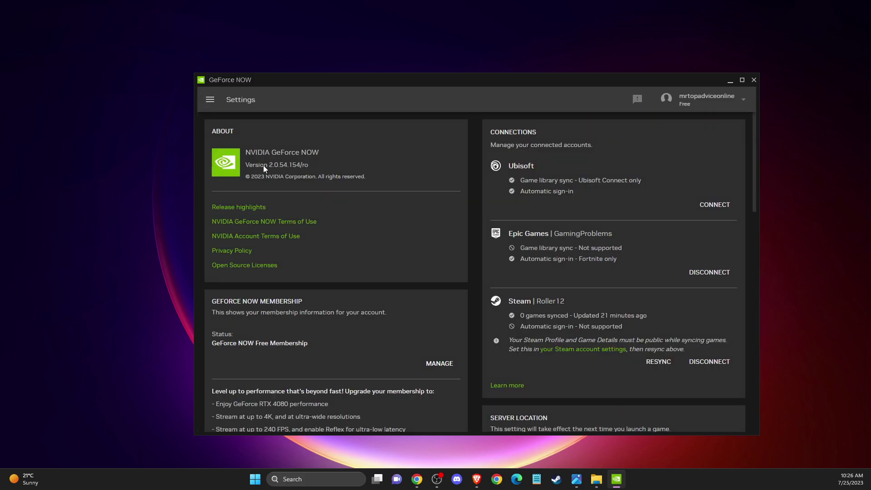
scroll(509, 212, "down", 4)
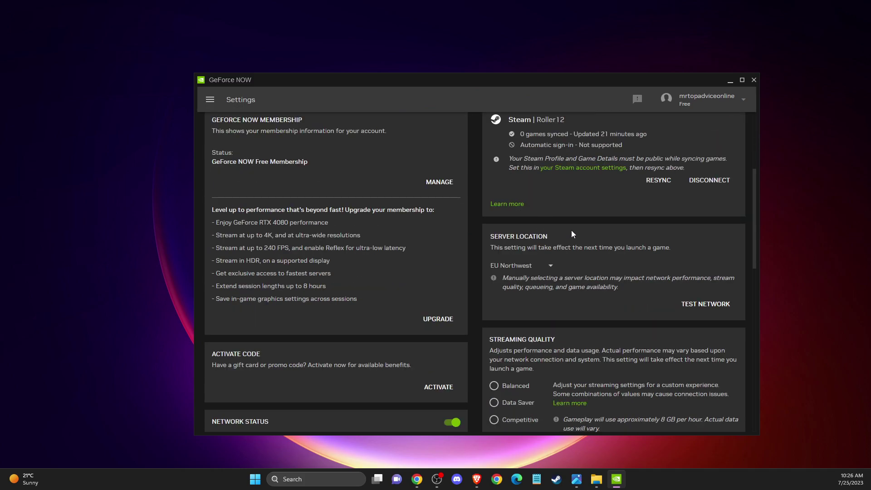
left_click(701, 313)
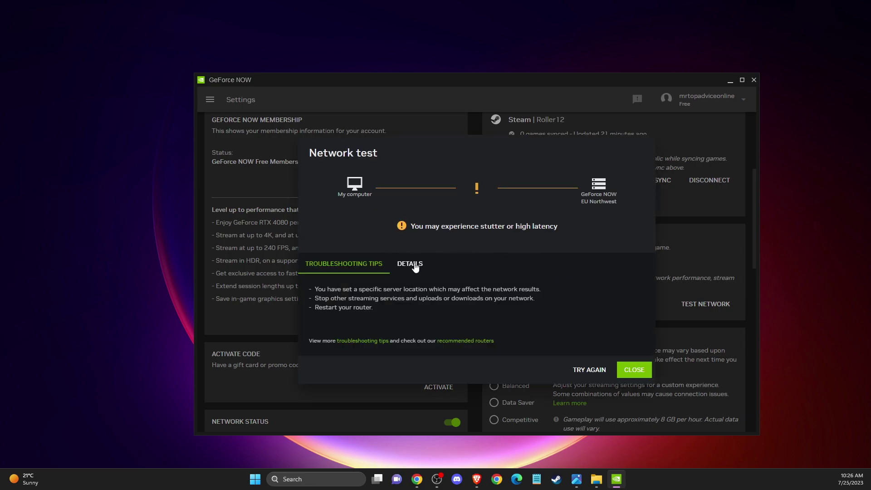
left_click(409, 267)
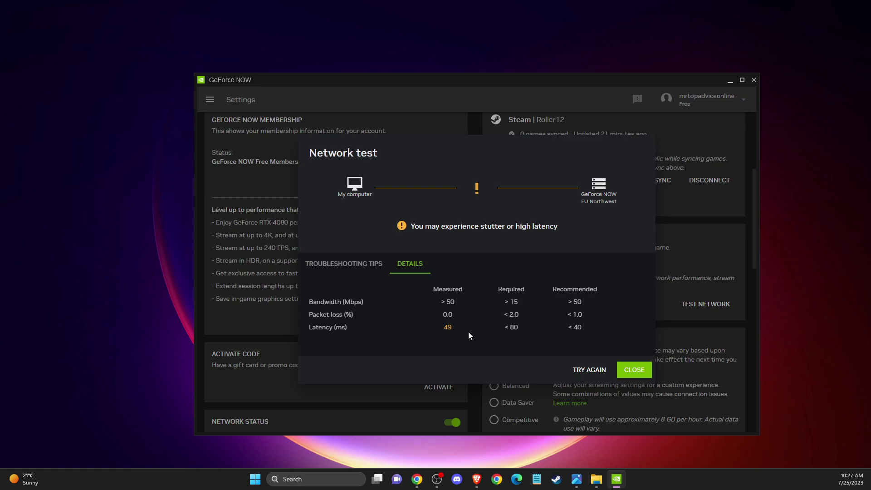
Dismiss the network test results and set the server location to EU Northeast.
left_click(633, 369)
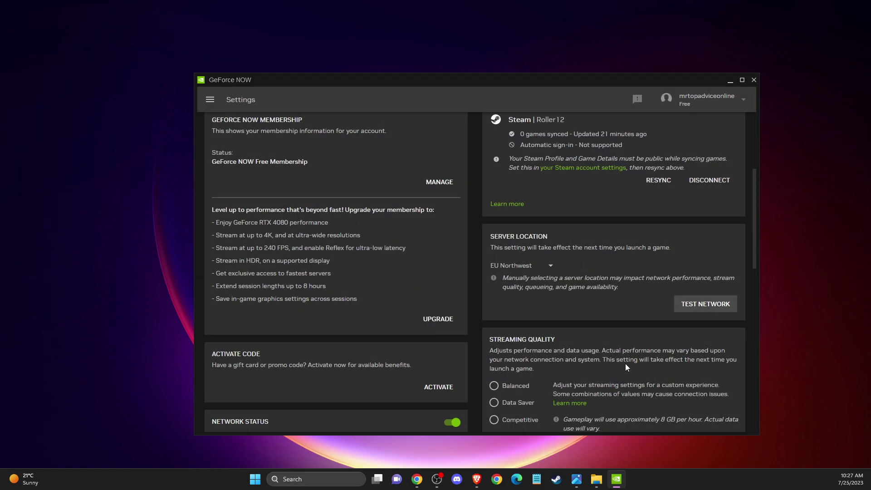
left_click(550, 267)
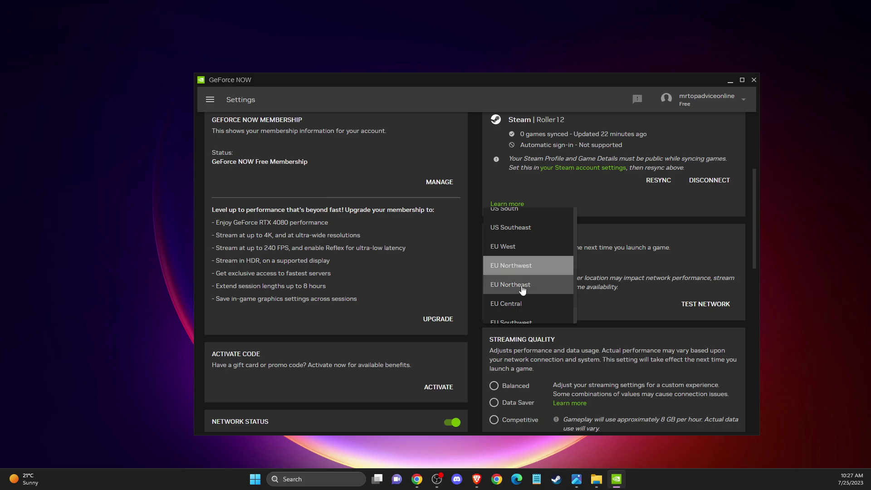
left_click(524, 289)
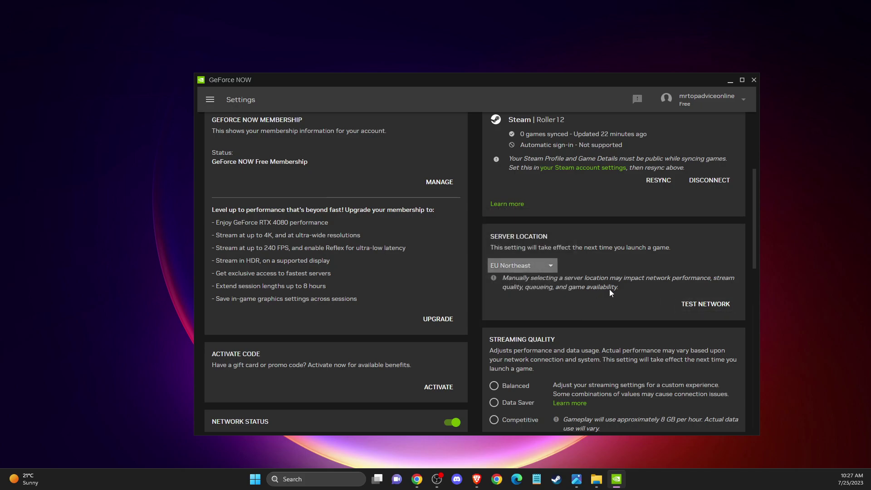
Set the streaming quality to Balanced, about 10 GB per hour.
scroll(610, 289, "down", 1)
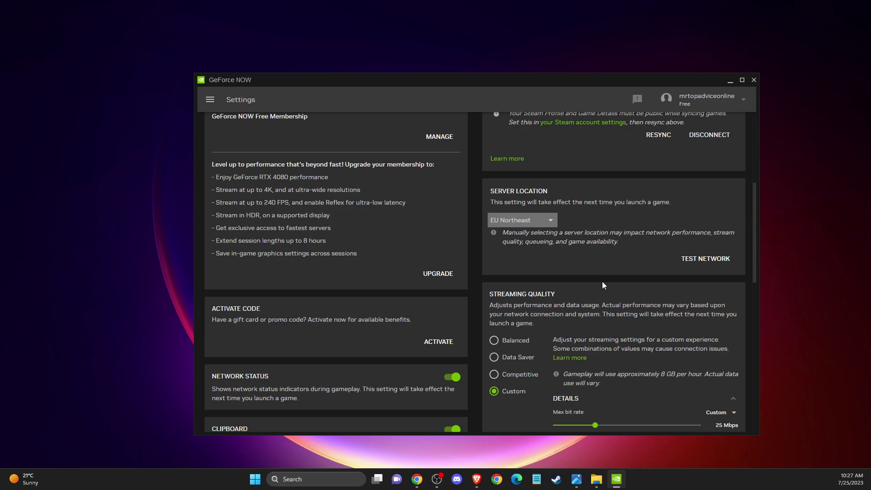
scroll(603, 282, "down", 2)
left_click(494, 250)
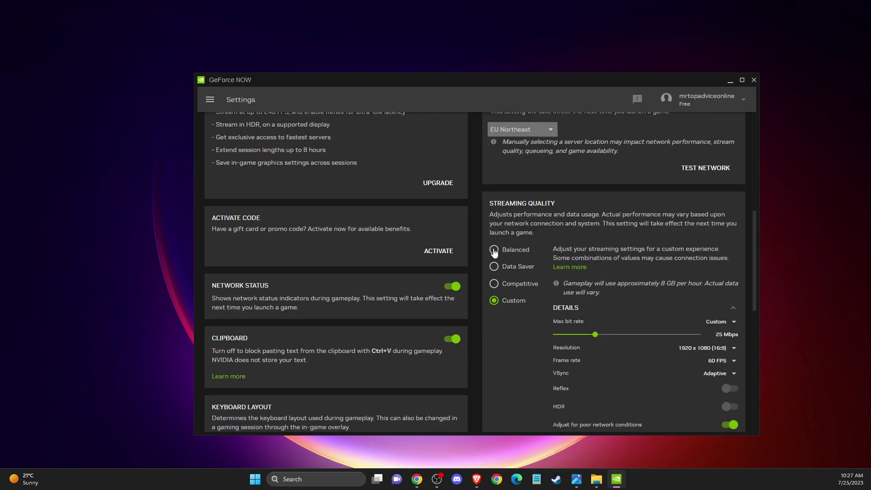
scroll(590, 256, "down", 1)
scroll(590, 255, "down", 5)
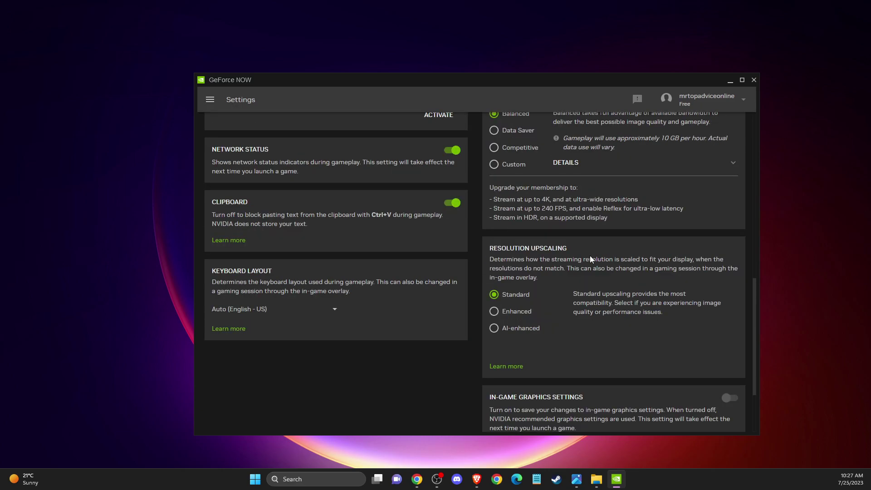
scroll(587, 256, "up", 5)
scroll(585, 256, "up", 3)
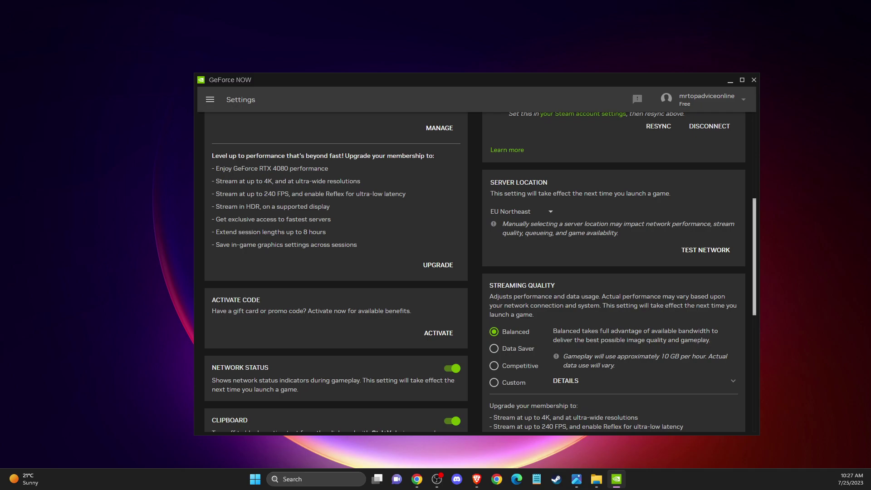
Close GeForce NOW and open Command Prompt as administrator.
left_click(755, 81)
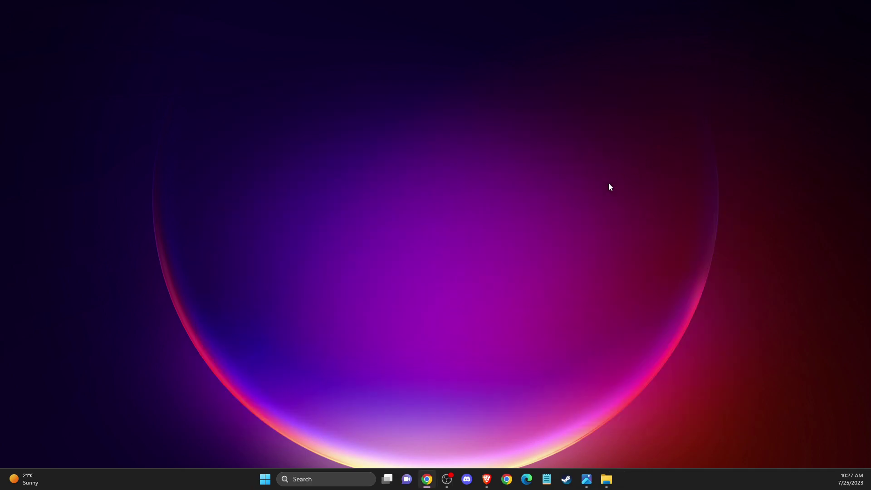
left_click(310, 480)
type("CMD")
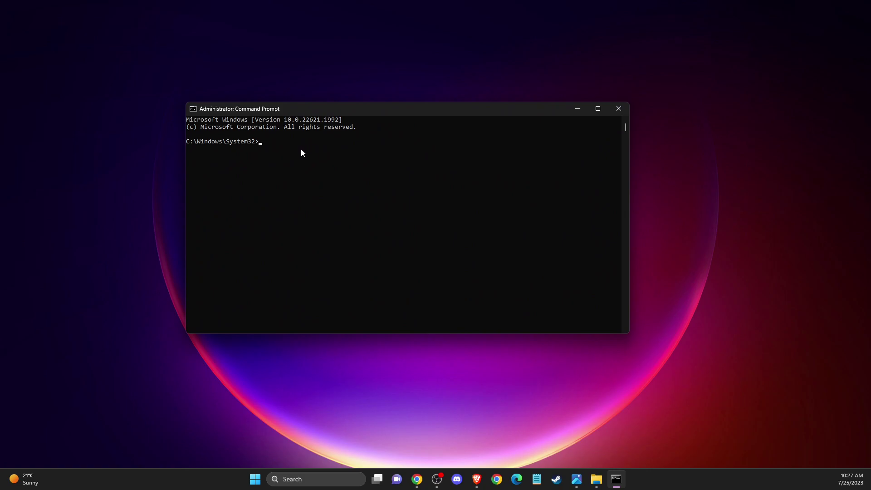
Run ipconfig /flushdns and then netsh winsock reset.
type("ipconfig /flush")
type("dns")
key("Return")
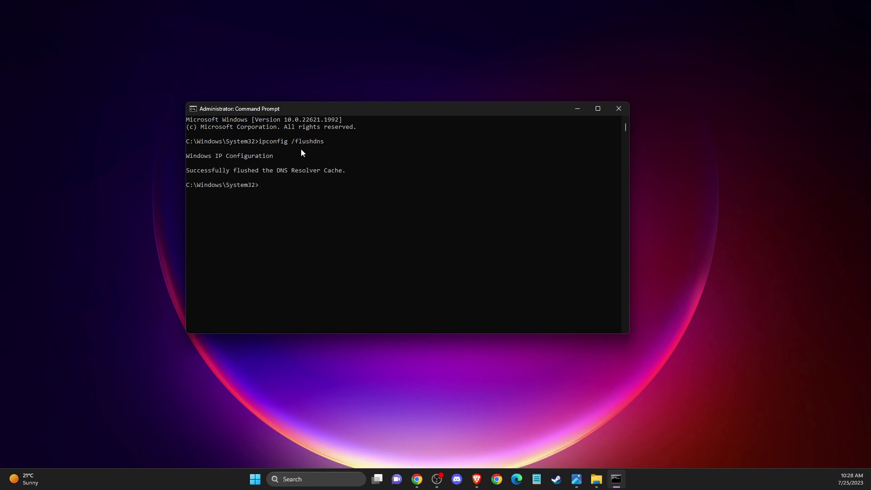
type("ne")
type("tsh winsock")
type(" reset")
key("Return")
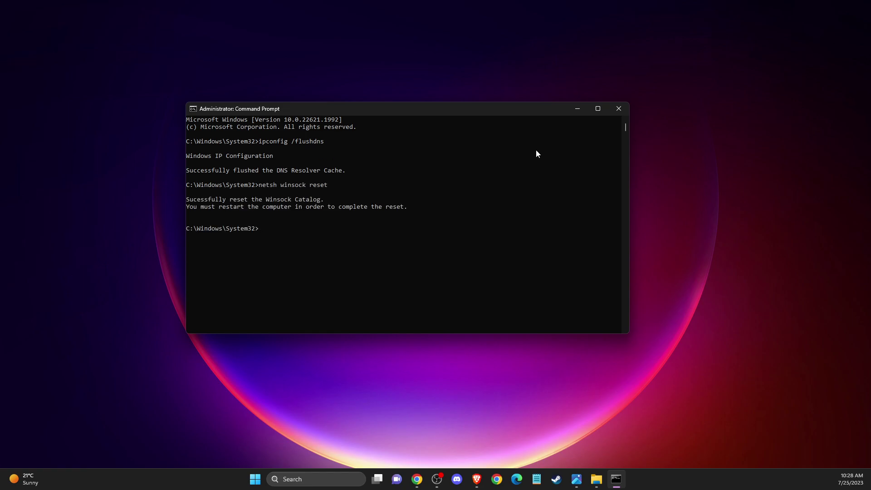
Close Command Prompt and open Network Connections from Settings' advanced network settings.
left_click(619, 109)
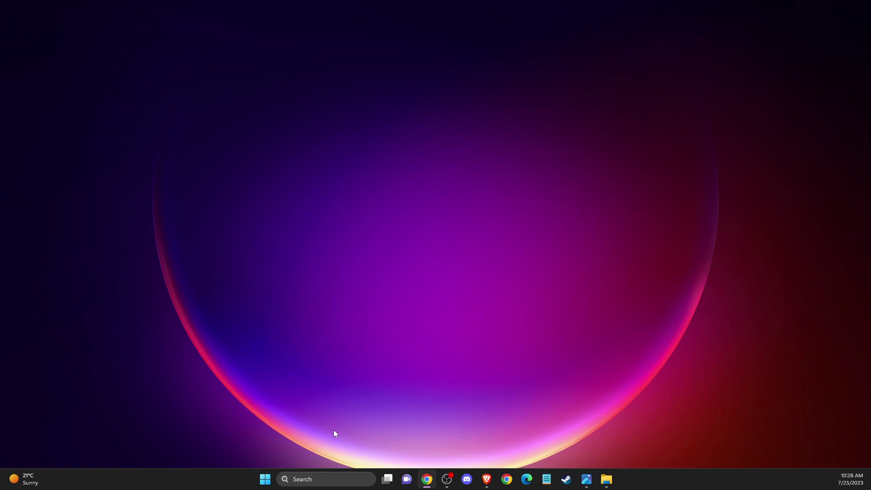
left_click(312, 479)
type("set")
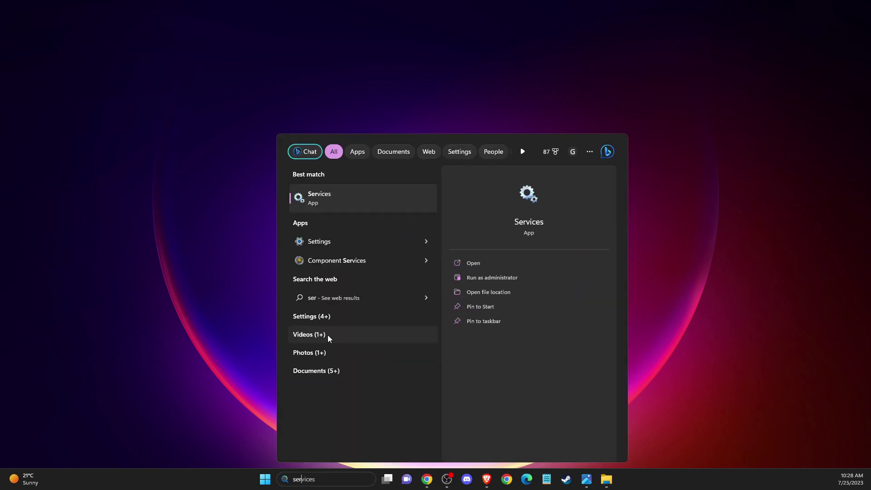
left_click(322, 200)
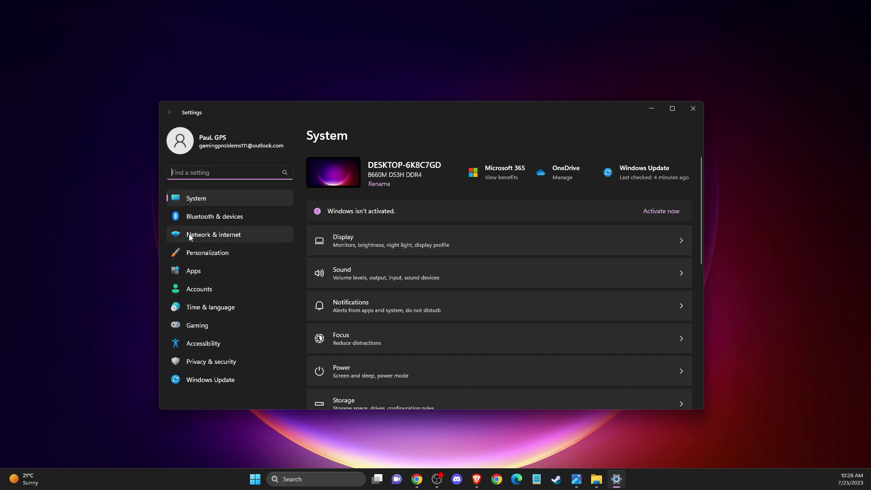
left_click(223, 240)
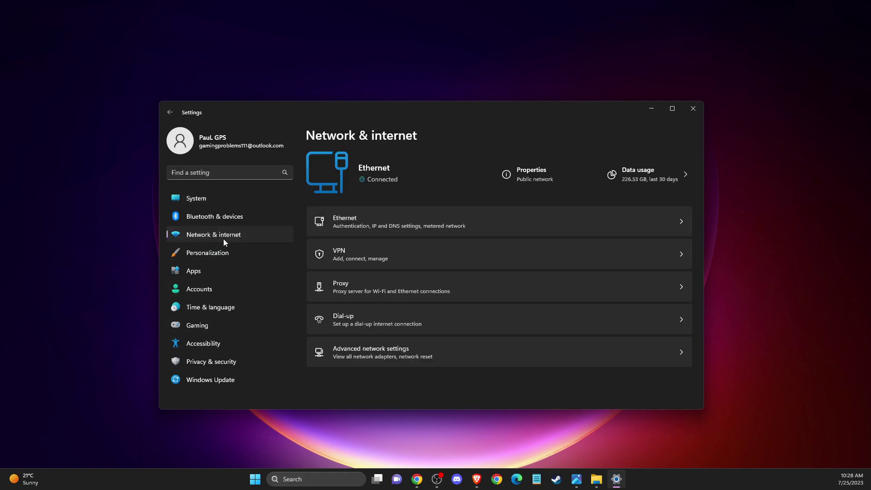
left_click(352, 353)
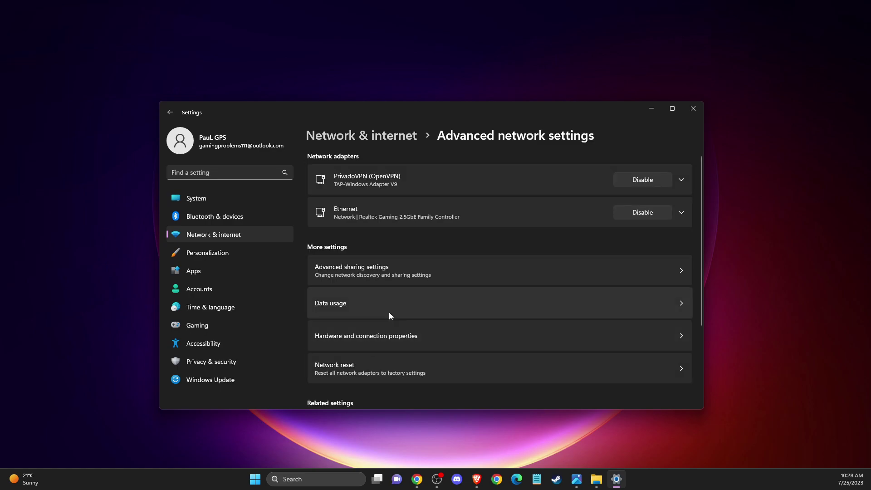
scroll(388, 312, "down", 3)
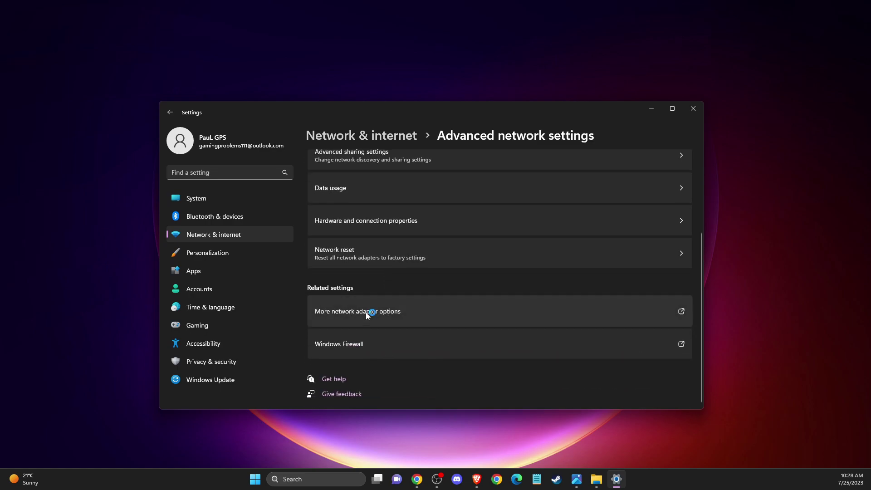
left_click(366, 312)
Set the Ethernet adapter's IPv4 DNS servers to 8.8.8.8 and 8.8.4.4.
left_click(255, 190)
right_click(254, 190)
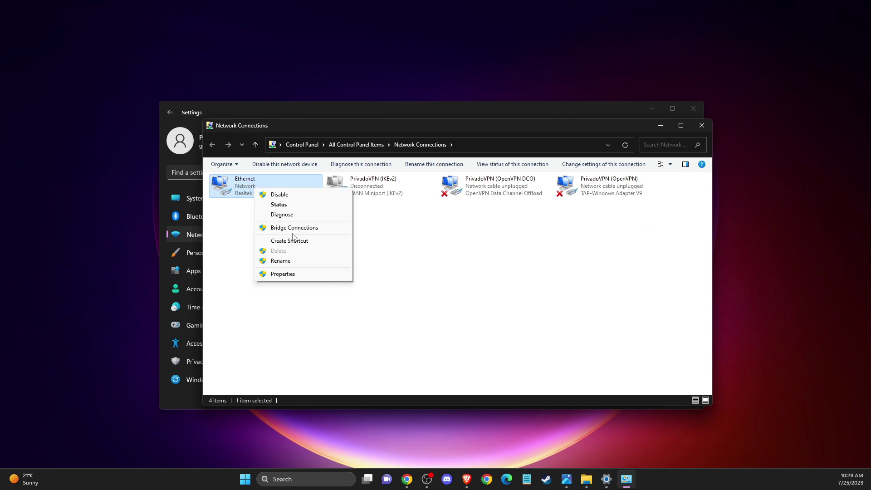
left_click(277, 275)
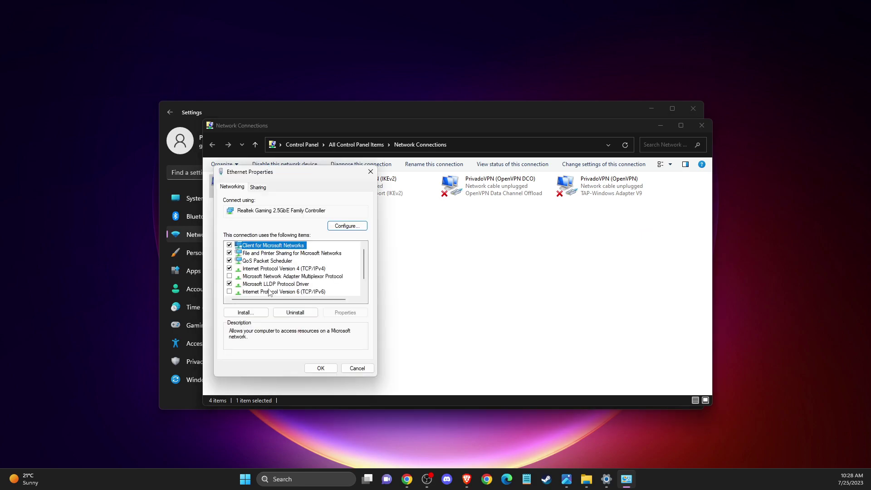
left_click(279, 293)
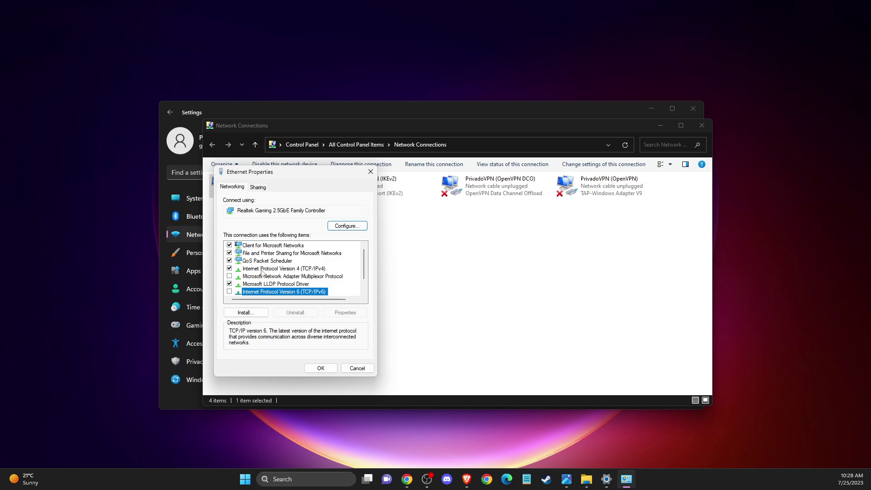
left_click(262, 271)
double_click(262, 271)
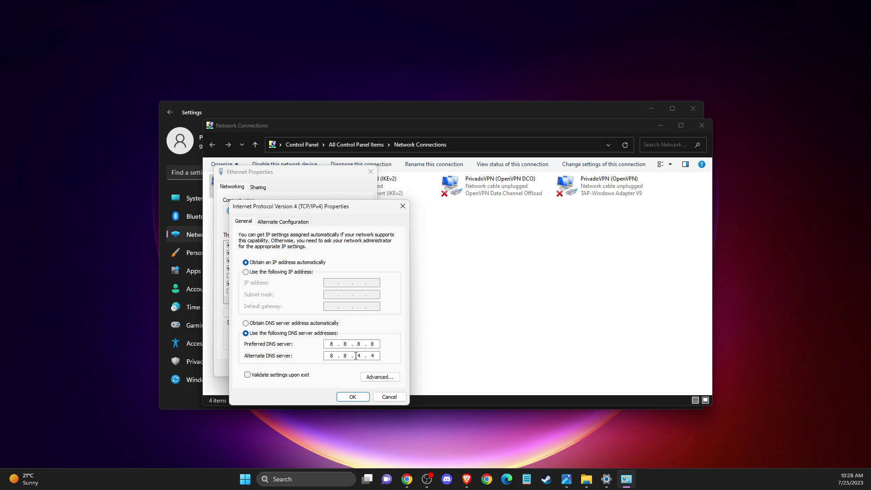
left_click(360, 394)
Close Ethernet Properties and Network Connections, then check that PrivadoVPN shows Not connected.
left_click(359, 369)
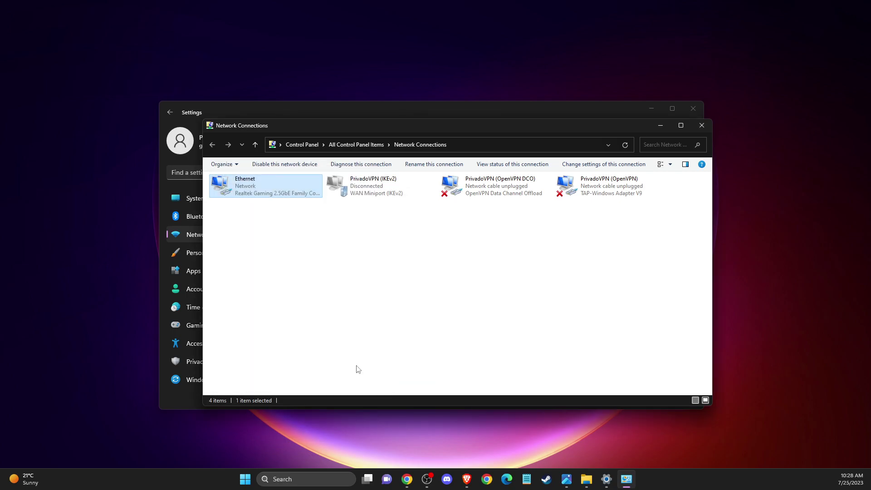
left_click(702, 129)
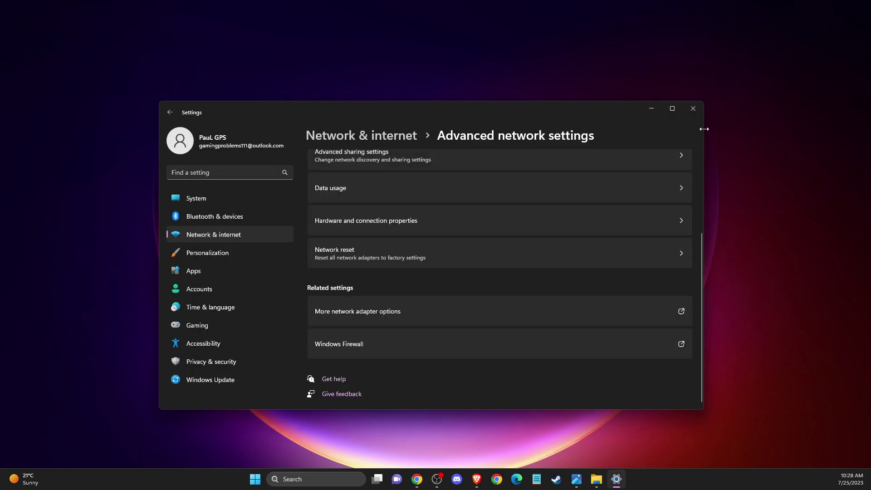
left_click(249, 233)
left_click(350, 247)
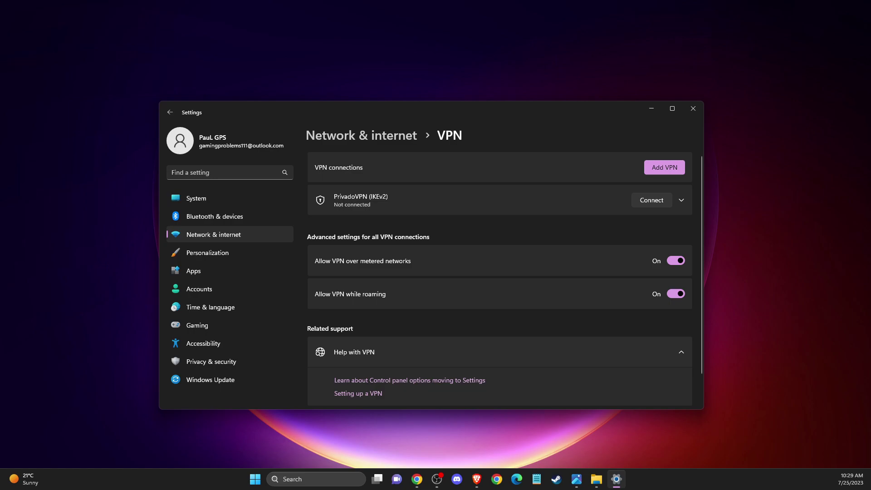
Close Settings and launch Task Manager.
left_click(695, 111)
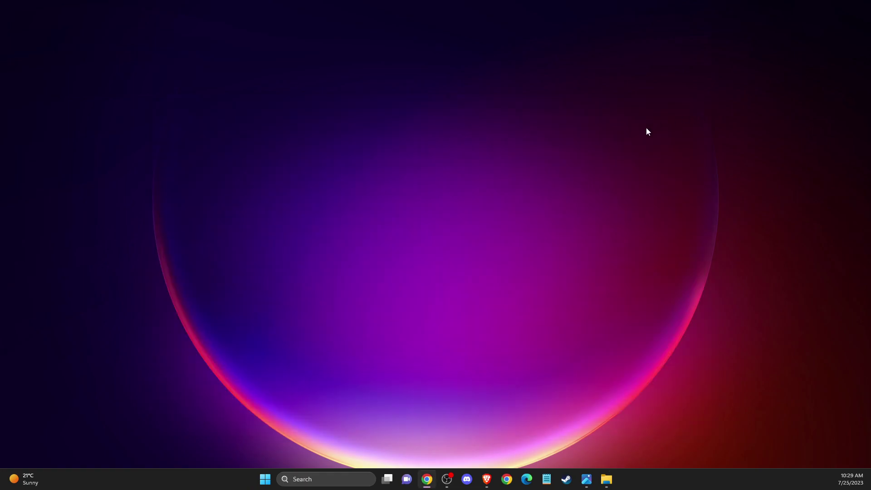
left_click(310, 481)
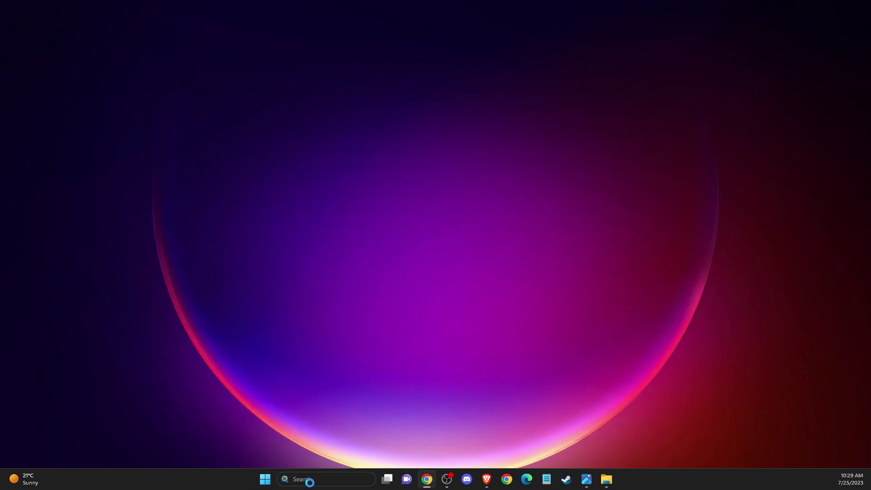
type("task")
left_click(332, 203)
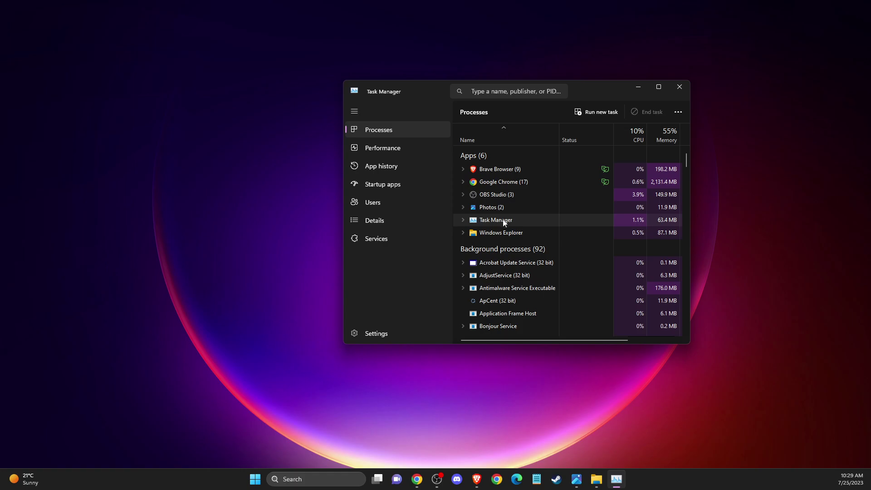
End the NVIDIA Container and NVDisplay.Container tasks.
left_click(521, 220)
scroll(540, 223, "down", 10)
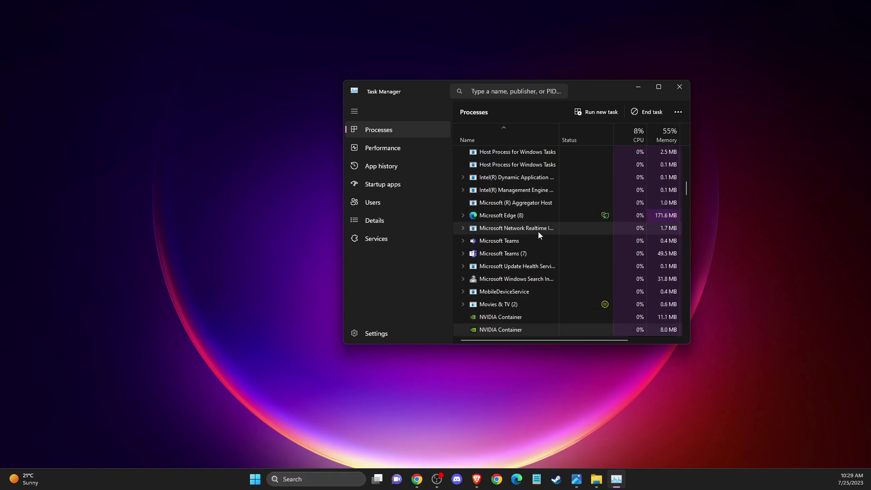
scroll(511, 313, "down", 1)
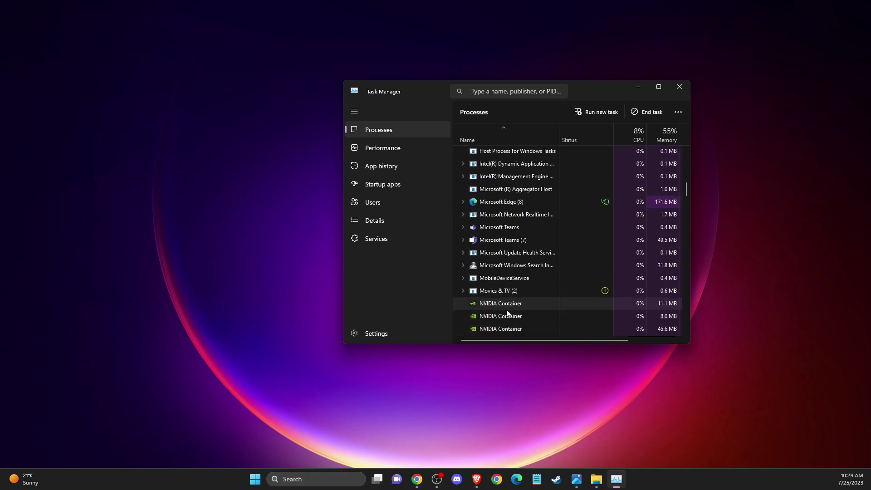
right_click(505, 304)
left_click(530, 311)
right_click(507, 304)
left_click(518, 311)
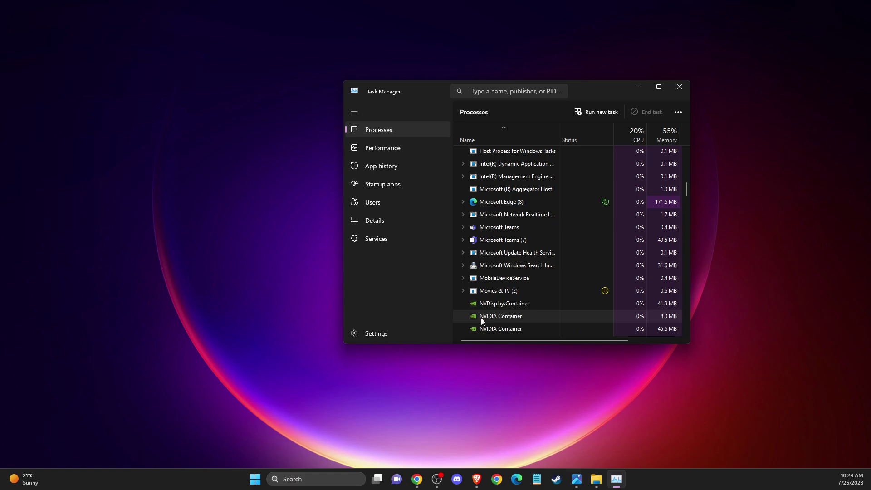
scroll(496, 315, "down", 2)
scroll(502, 297, "up", 1)
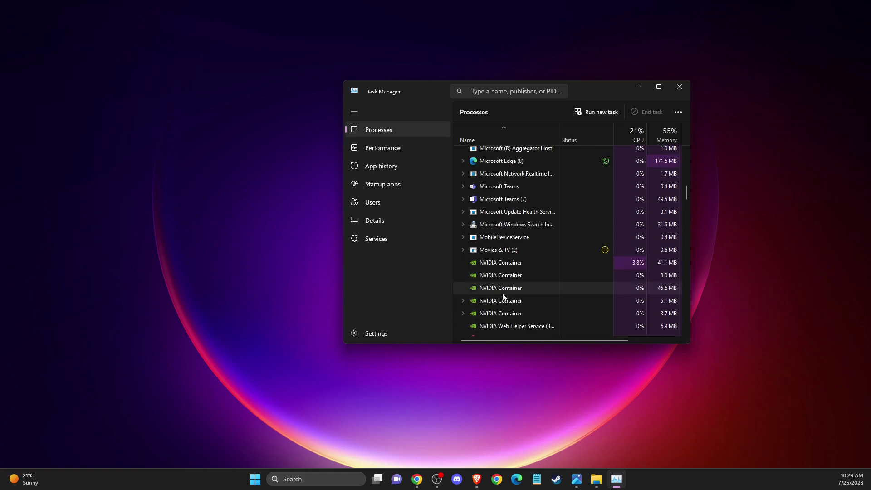
left_click(688, 90)
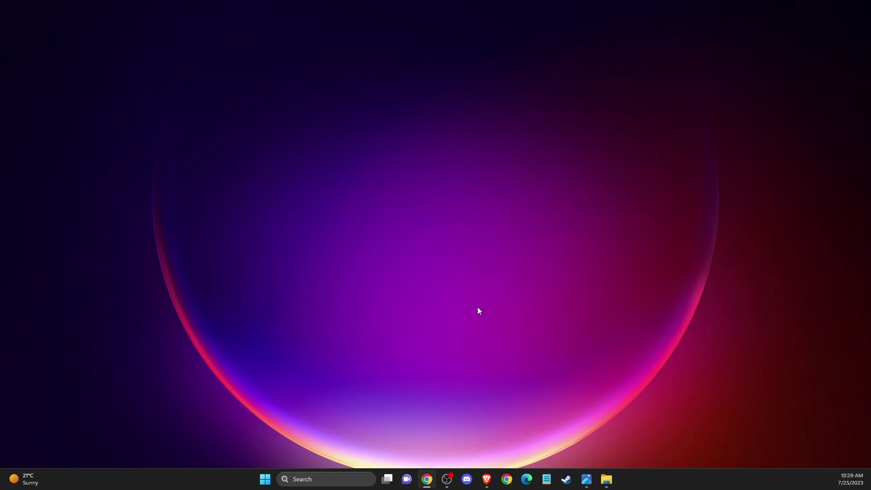
left_click(300, 481)
type("gef")
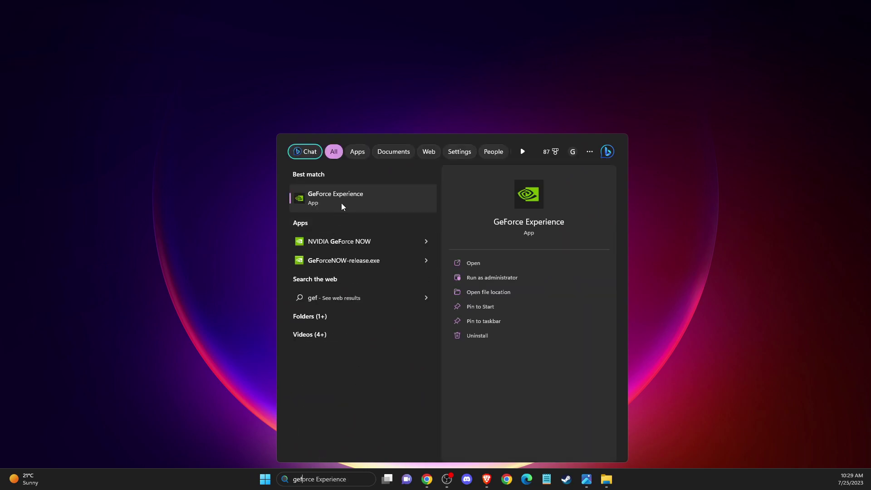
left_click(254, 295)
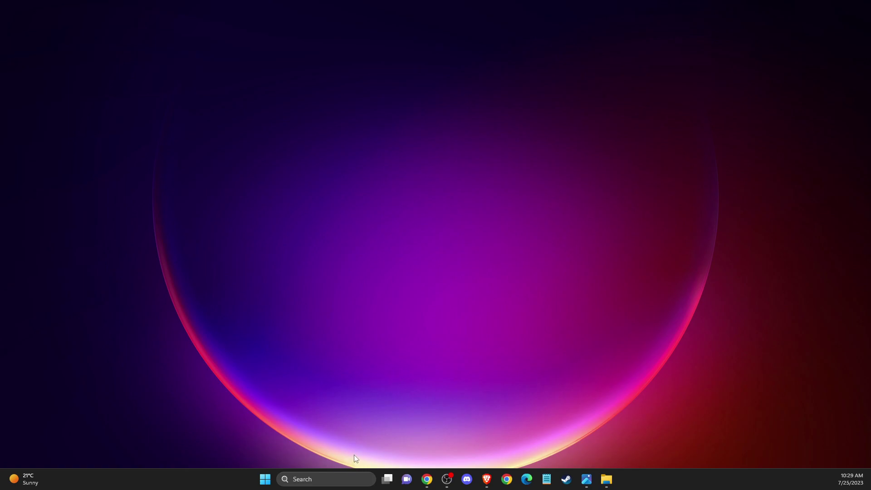
Open Installed apps and filter the list by 'nvidia'.
left_click(328, 477)
type("inst")
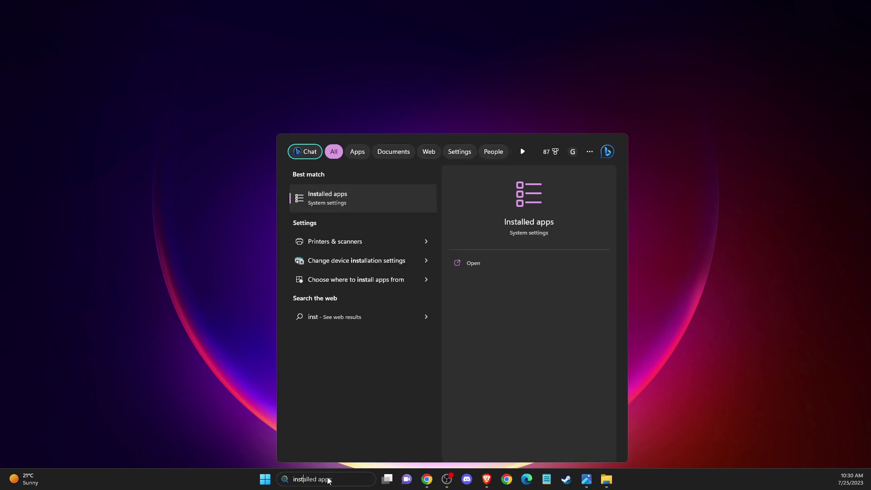
key("Return")
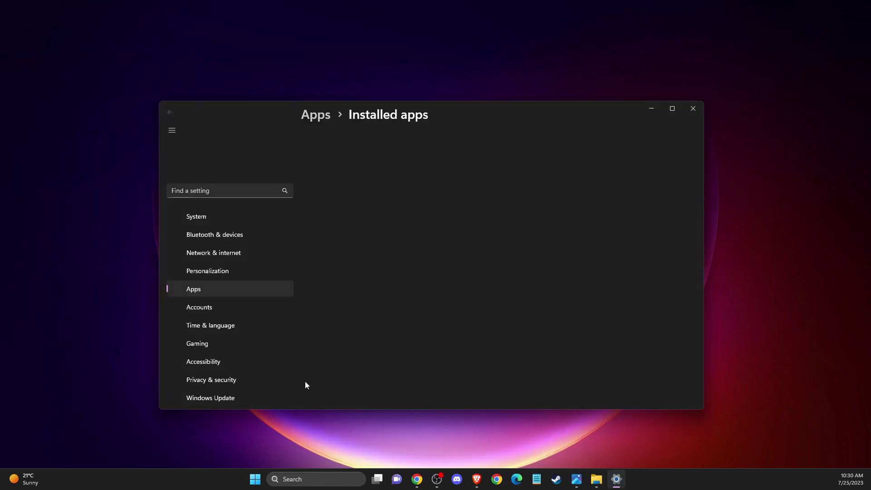
left_click(340, 159)
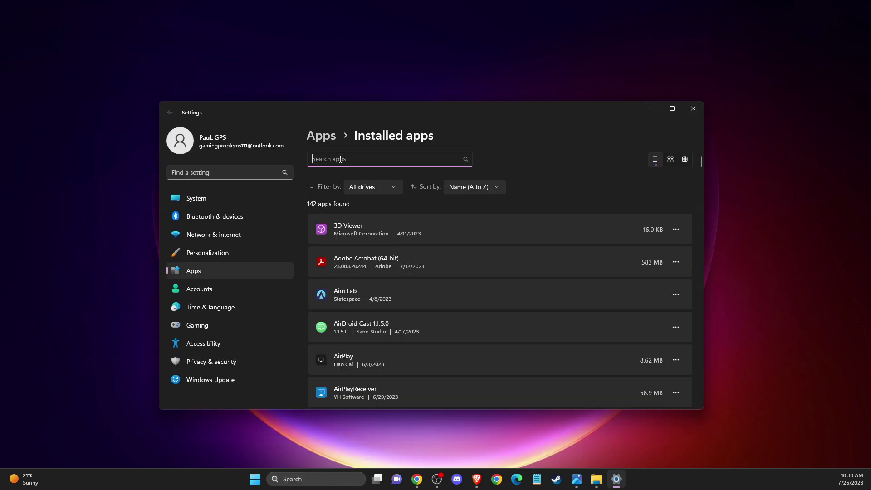
type("nvi")
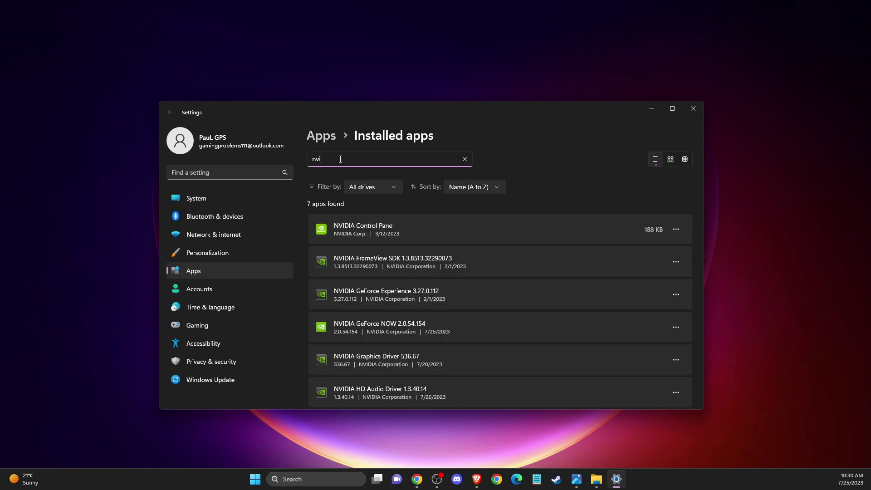
type("dia")
scroll(453, 276, "down", 5)
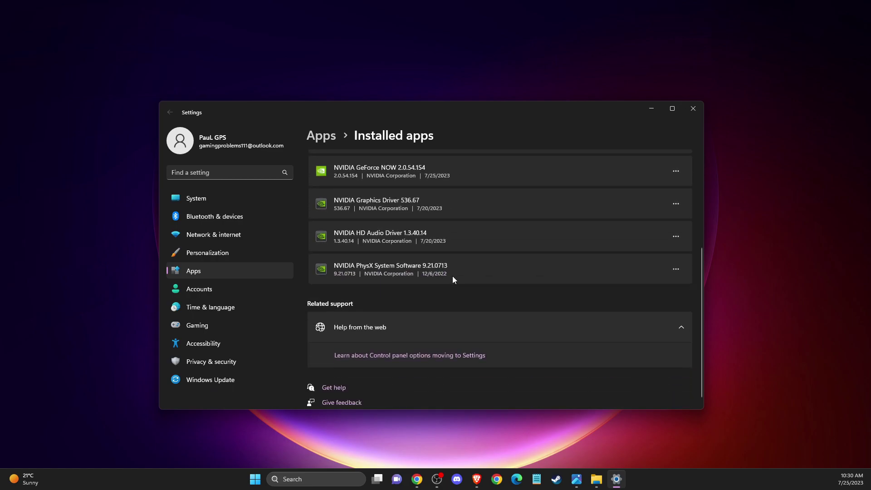
scroll(449, 271, "up", 5)
Change the filter to 'gefor' and review GeForce NOW's options menu without changes.
double_click(343, 159)
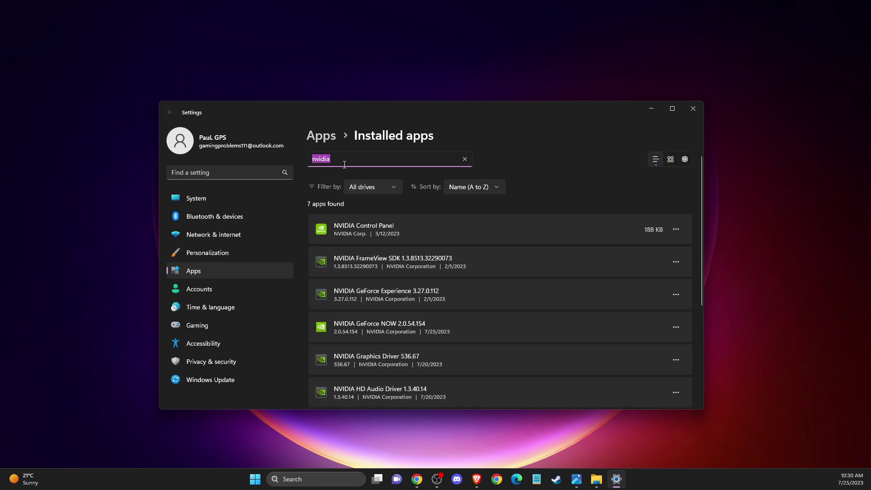
type("gefor")
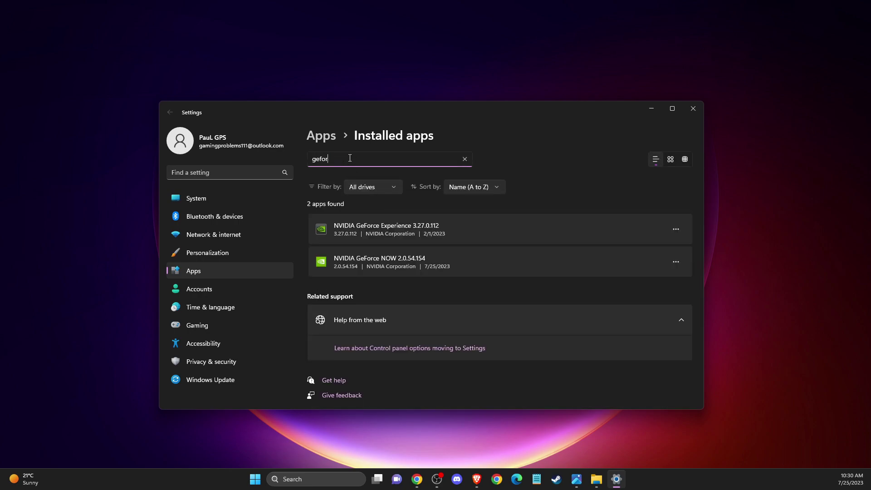
left_click(674, 261)
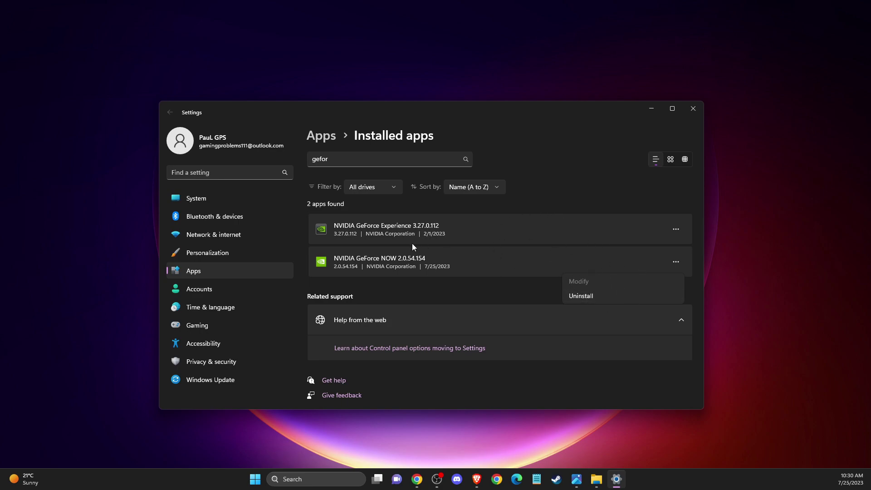
left_click(450, 288)
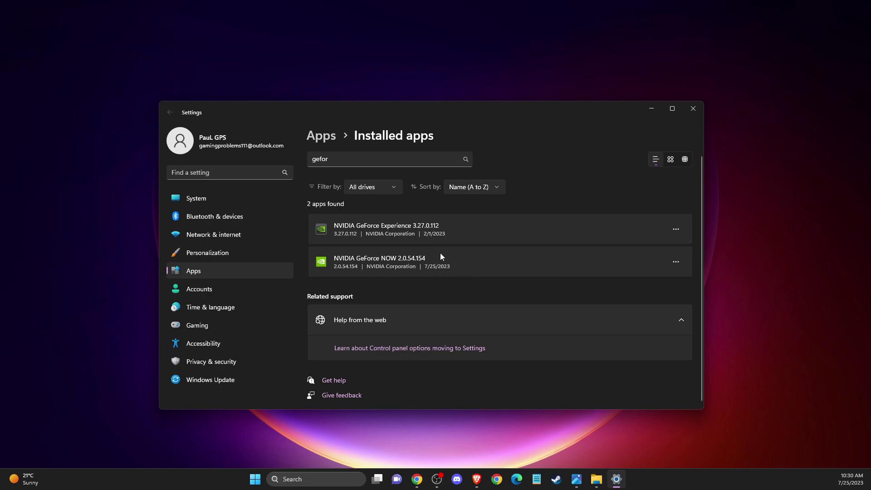
Close the Windows Settings window, leaving the empty desktop.
left_click(689, 113)
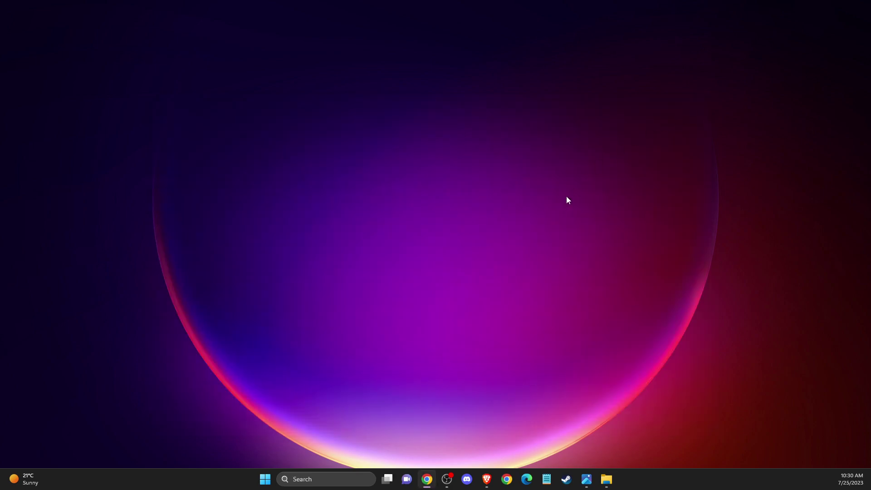